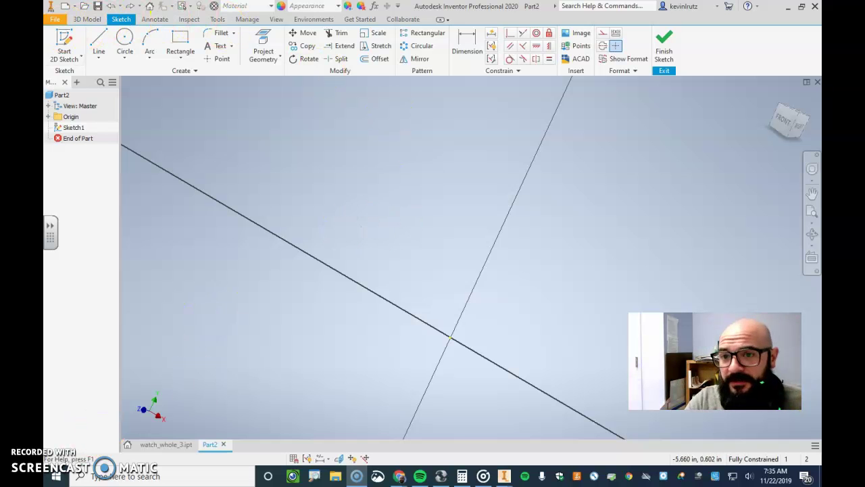
Step: Create a new part file
left_click(57, 25)
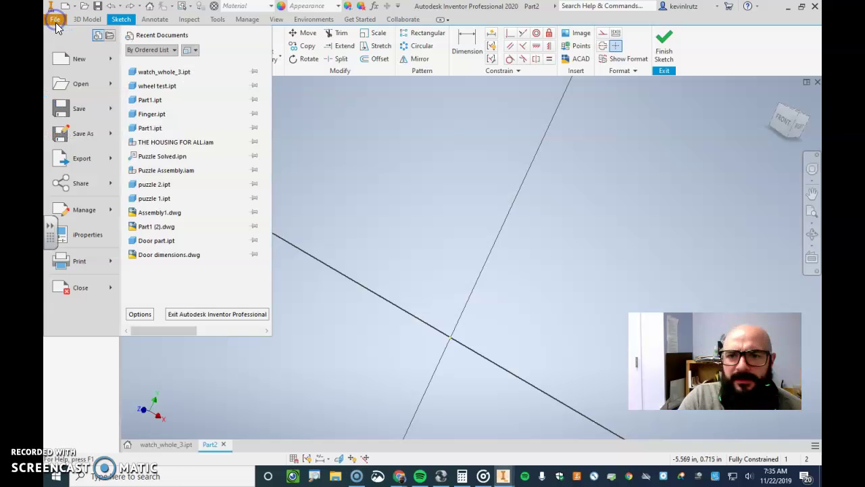
mouse_move(75, 57)
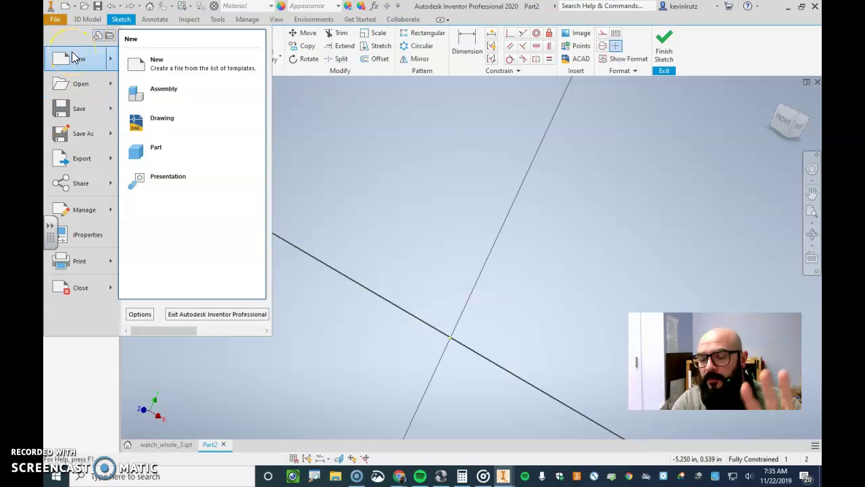
left_click(173, 147)
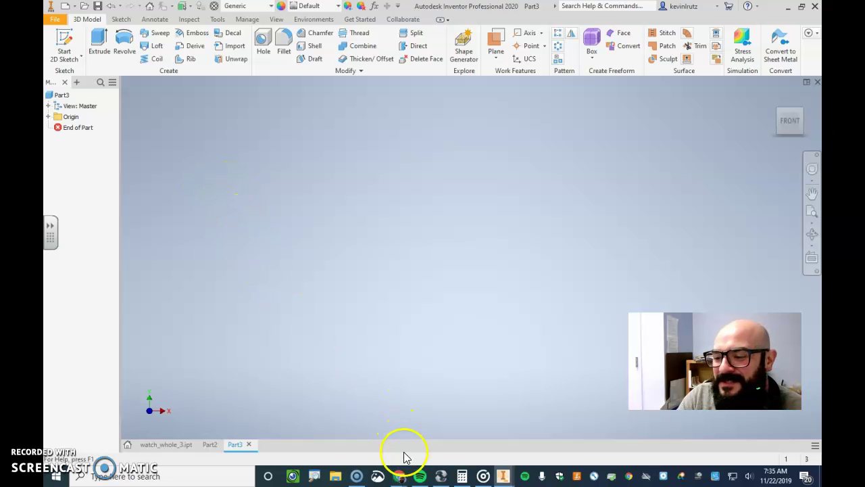
Step: Check the dimensioned isometric drawing in the "Dimension and Scale update" slides in Chrome, and return to Inventor
mouse_move(399, 476)
left_click(697, 425)
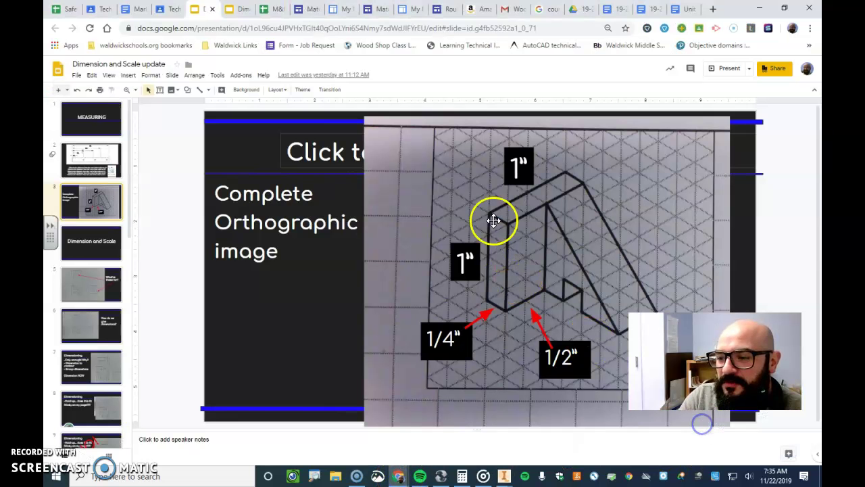
left_click_drag(727, 10, 44, 42)
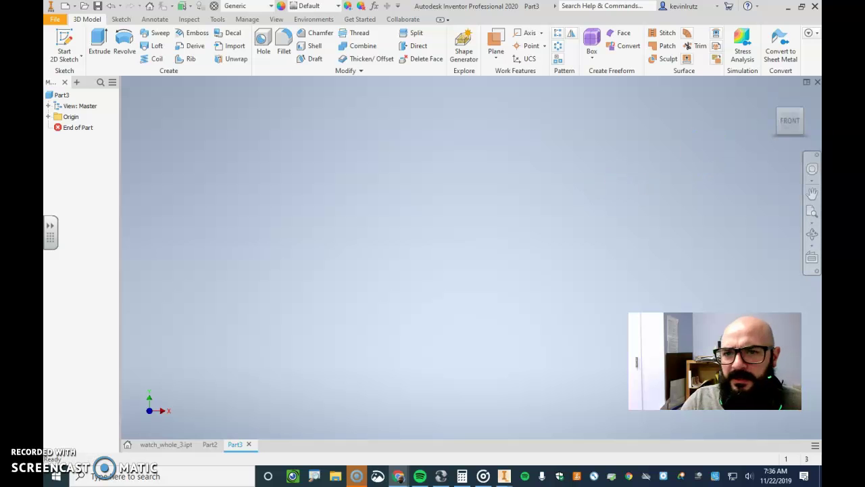
Step: Start a 2D sketch on the XY plane
left_click(66, 48)
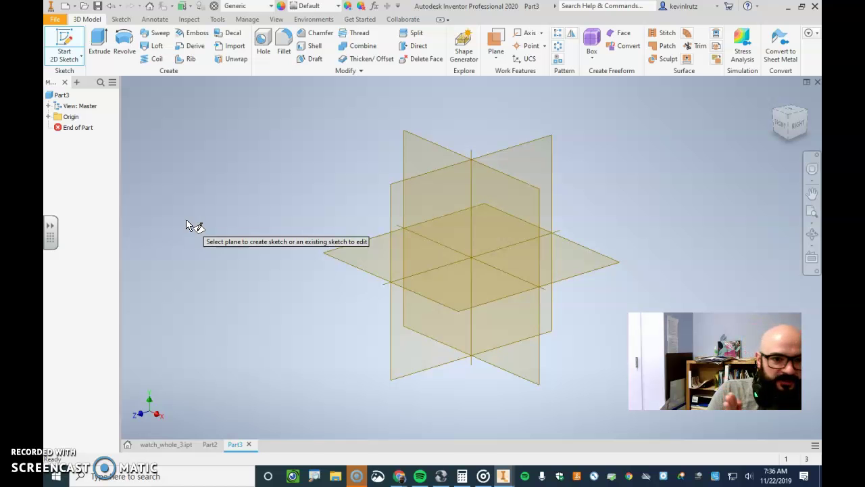
left_click(431, 152)
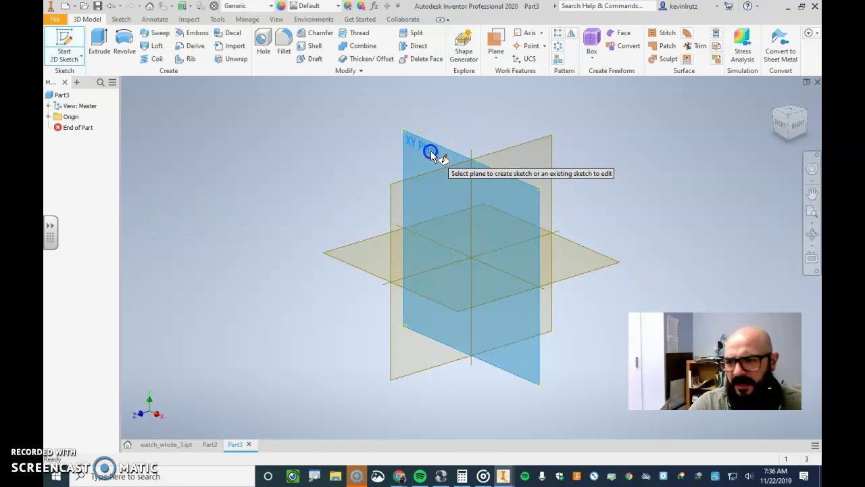
left_click(404, 208)
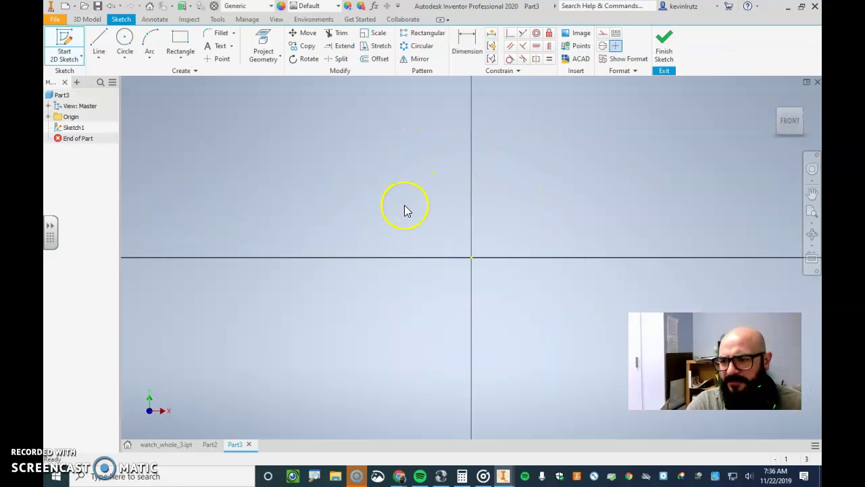
left_click(104, 39)
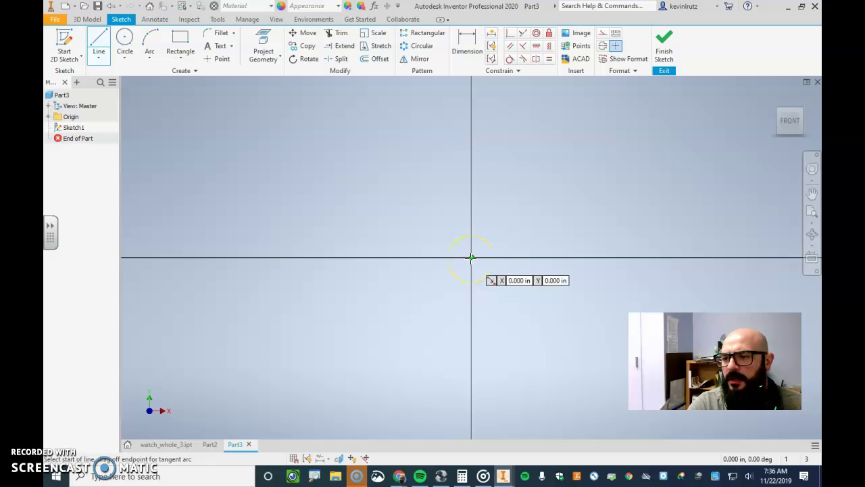
left_click(471, 258)
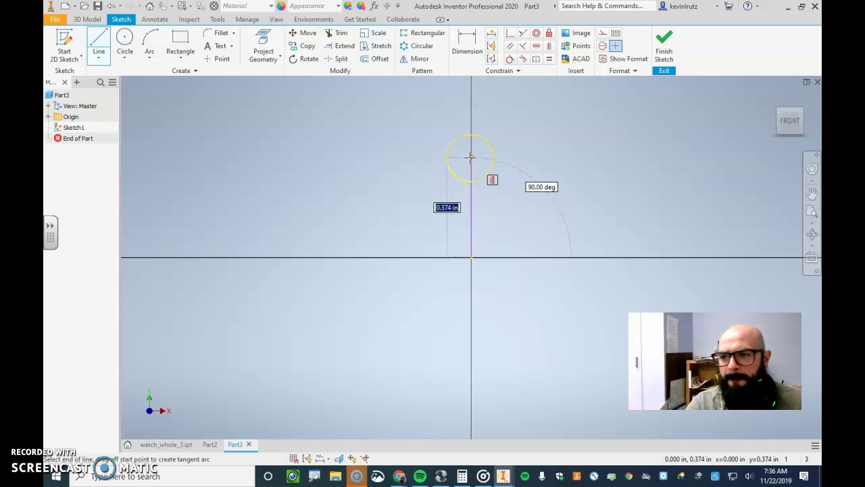
key("Escape")
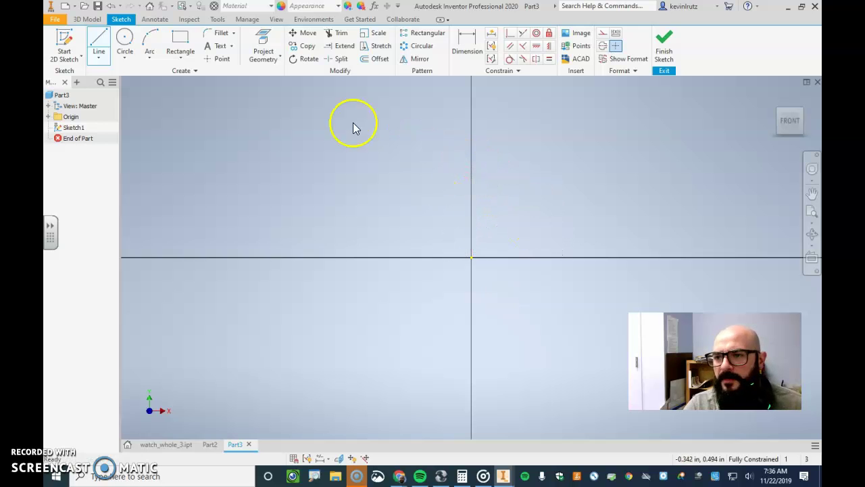
Step: Draw an upright rectangle 0.25 in wide and 1 in high with its lower-left corner at the origin
left_click(180, 40)
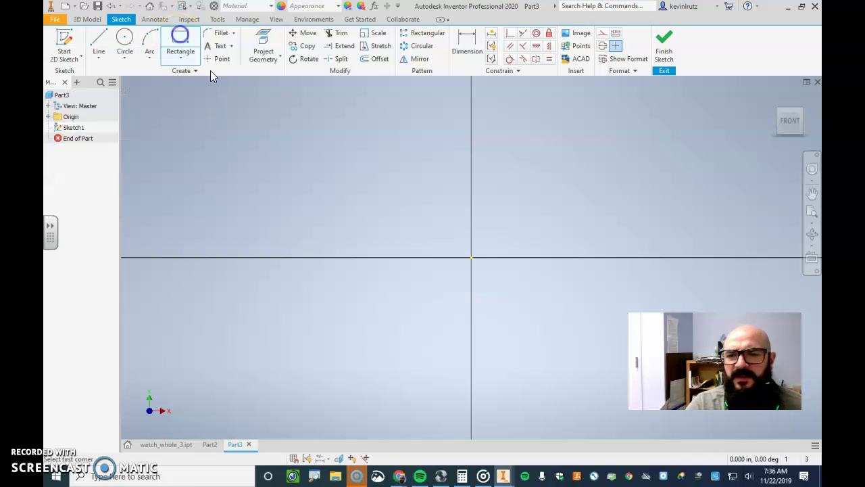
left_click(471, 257)
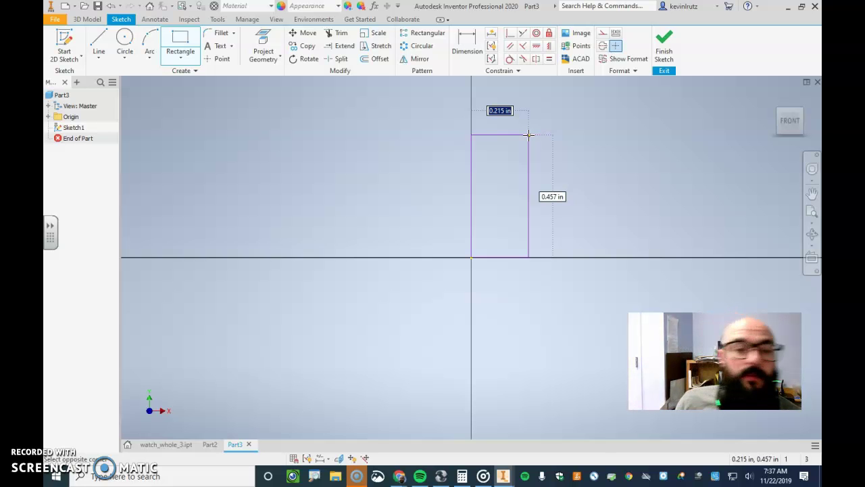
type(".25")
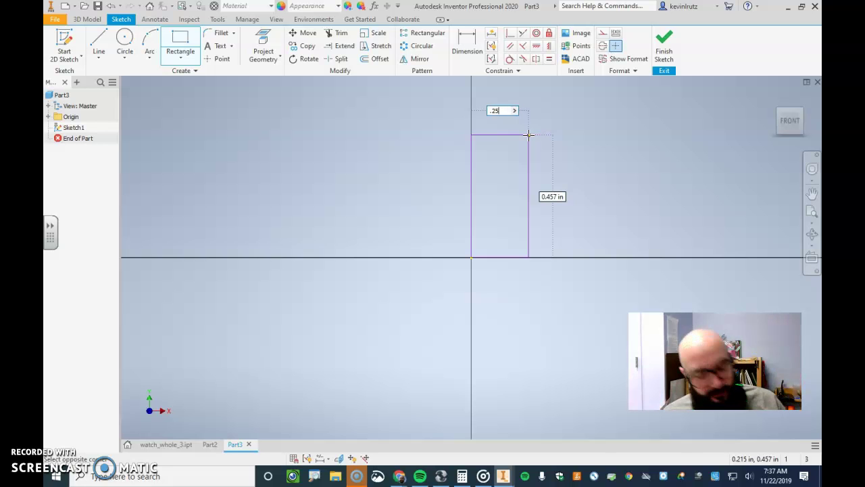
key("Tab")
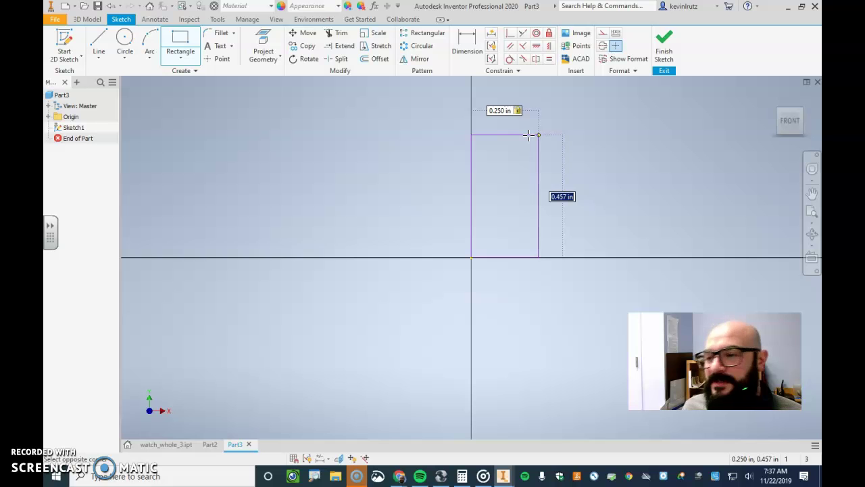
type("1")
key("Return")
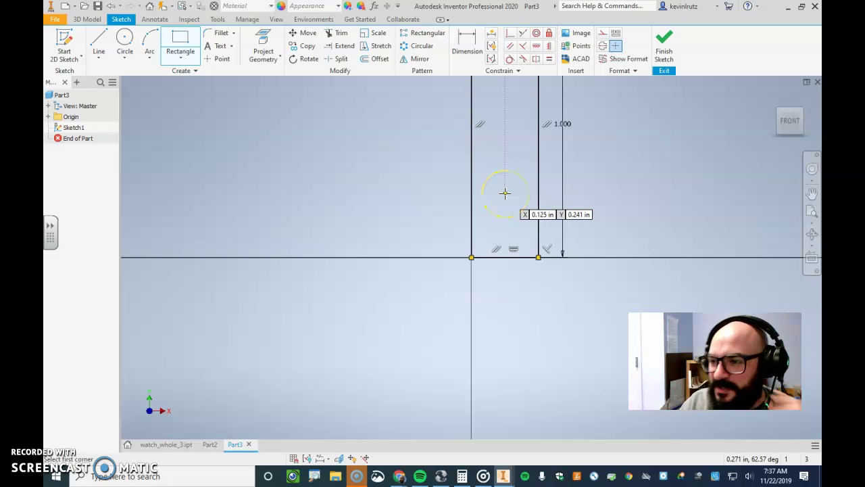
scroll(428, 356, "up", 3)
scroll(431, 355, "down", 5)
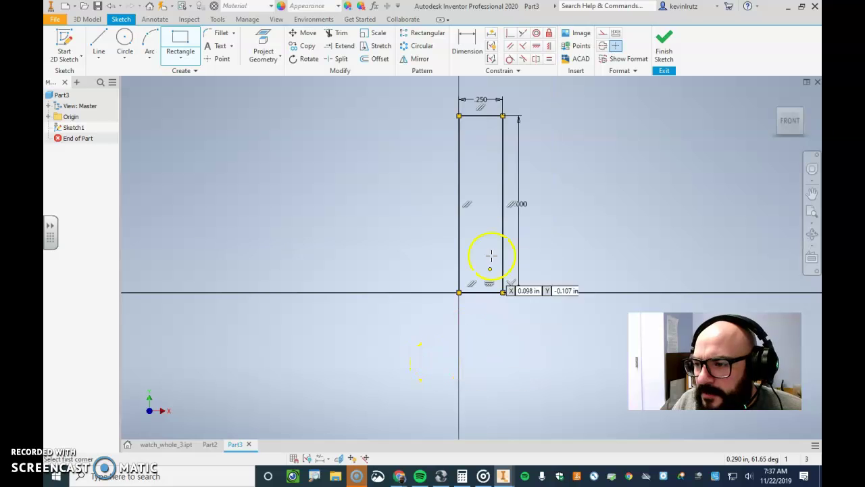
Step: Draw a horizontal 0.25 in line to the right along the axis from the rectangle's lower-right corner
left_click(100, 39)
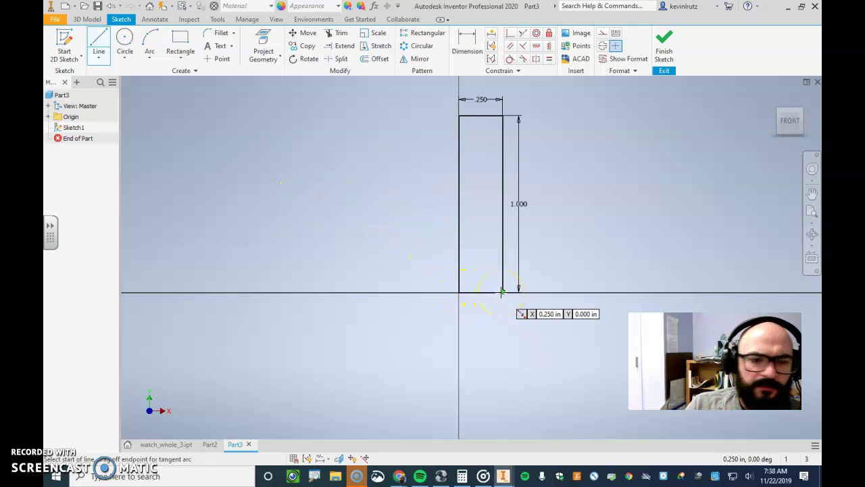
left_click(501, 292)
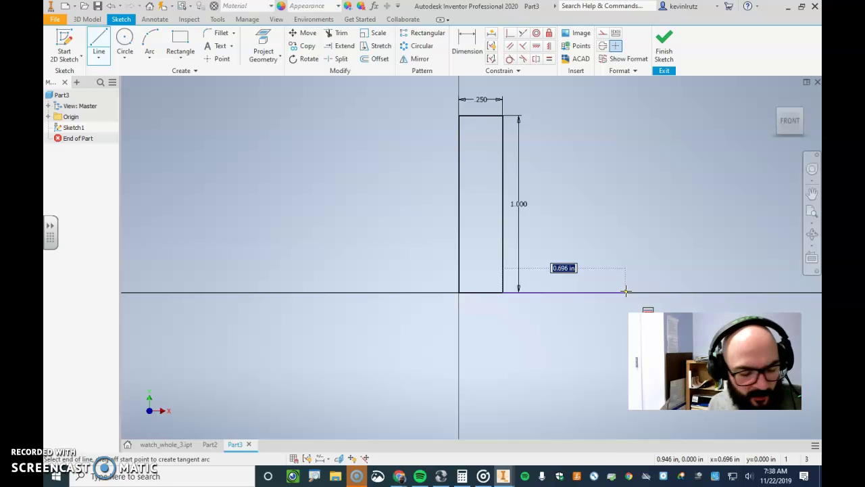
key("Tab")
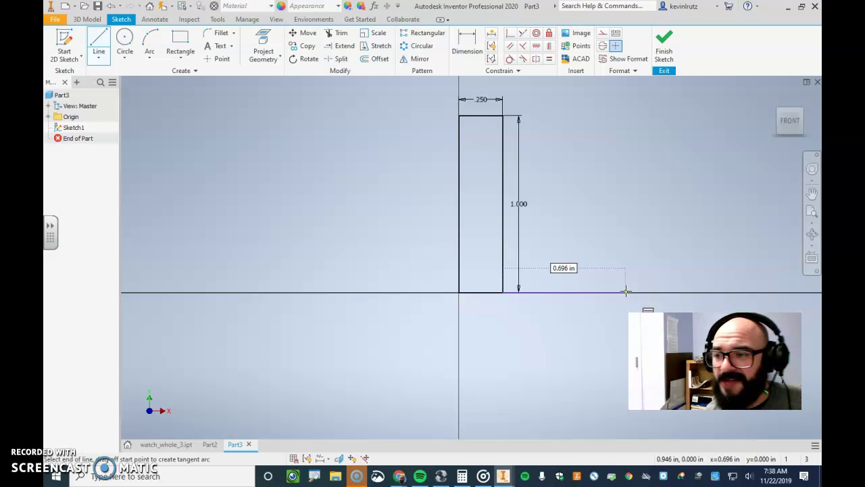
key("Tab")
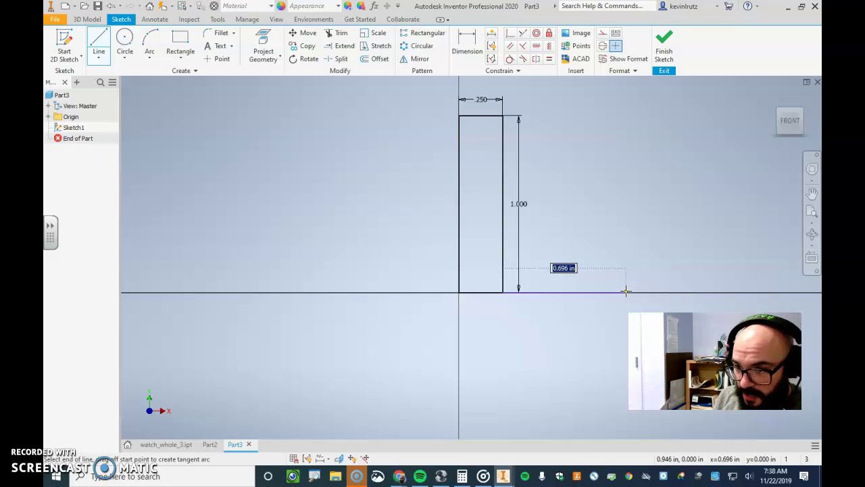
type(".25")
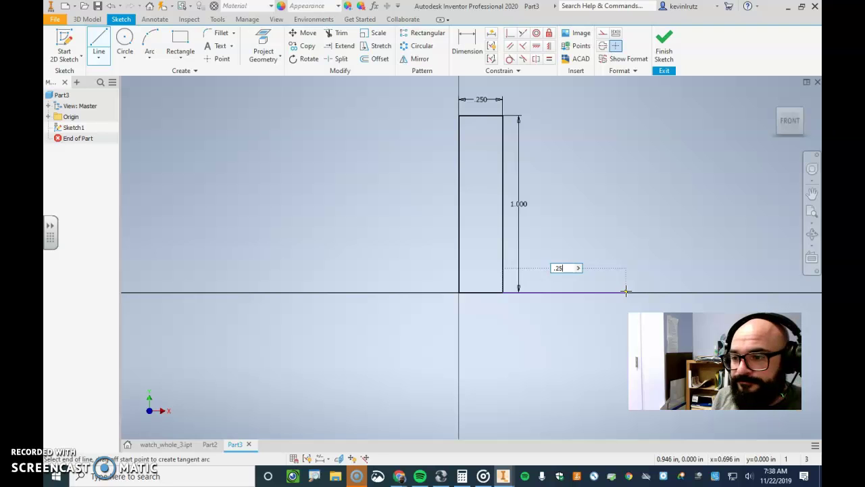
key("Return")
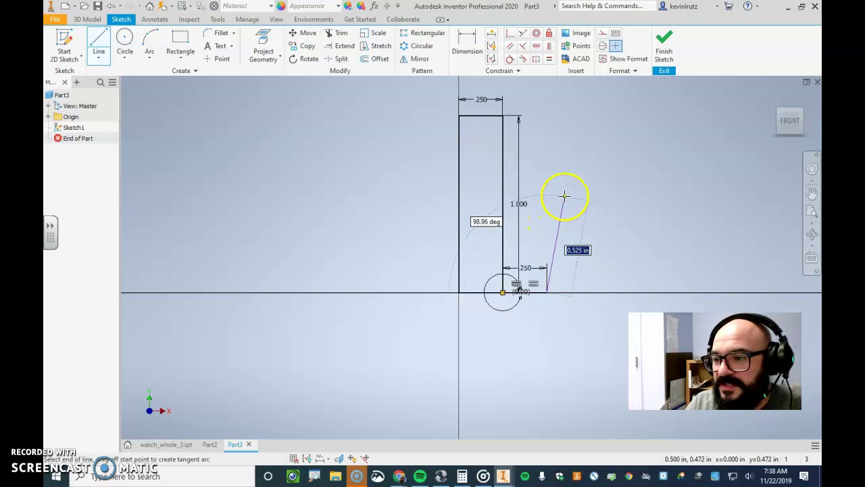
Step: Continue the line into a square notch: 0.25 in up, 0.25 in across and 0.25 in back down to the baseline
scroll(545, 255, "up", 3)
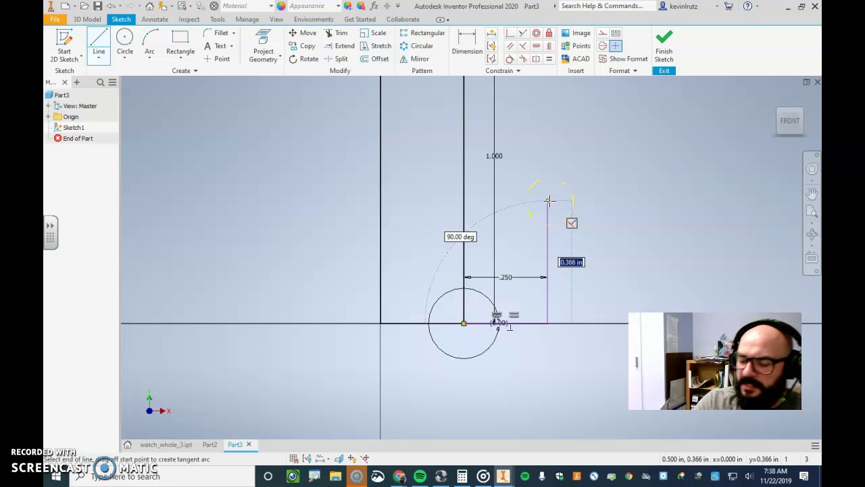
type(".25")
key("Return")
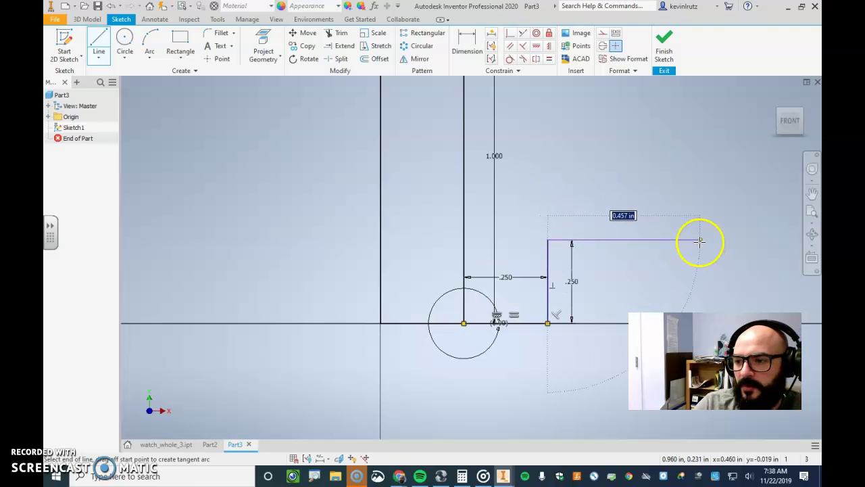
type(".25")
key("Return")
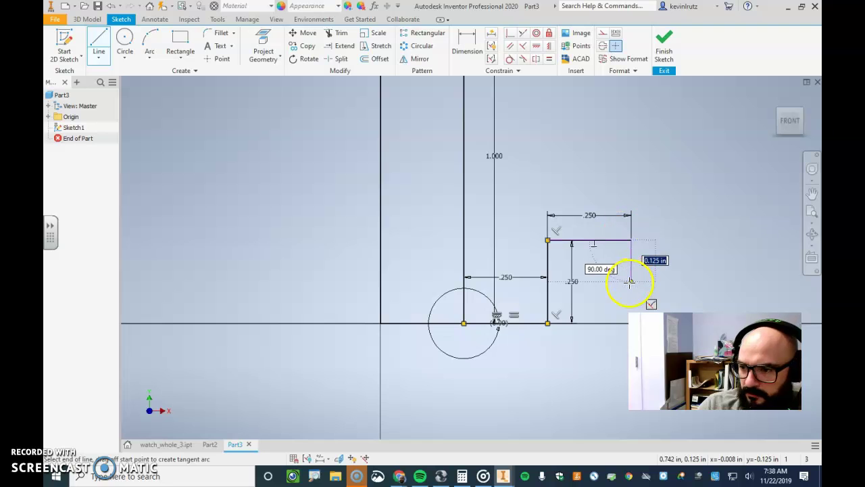
type(".25")
key("Return")
scroll(328, 244, "down", 2)
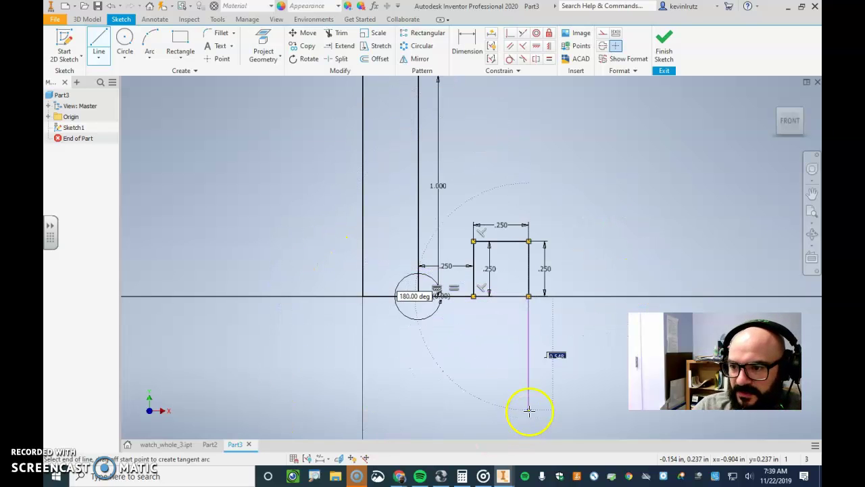
key("Escape")
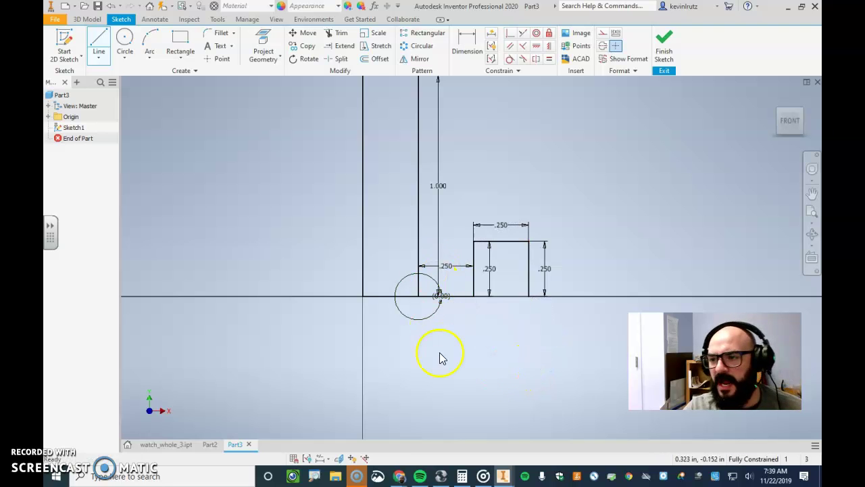
middle_click_drag(440, 368, 390, 397)
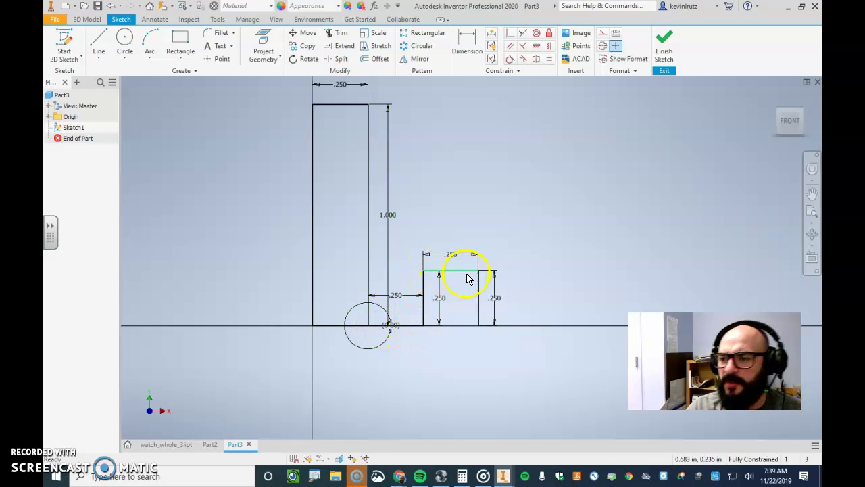
Step: Draw a 0.5 in baseline from the notch's lower-right end, close it with a sloped line to the rectangle's upper-right corner, and finish the sketch
left_click(99, 41)
left_click(505, 326)
type(".2")
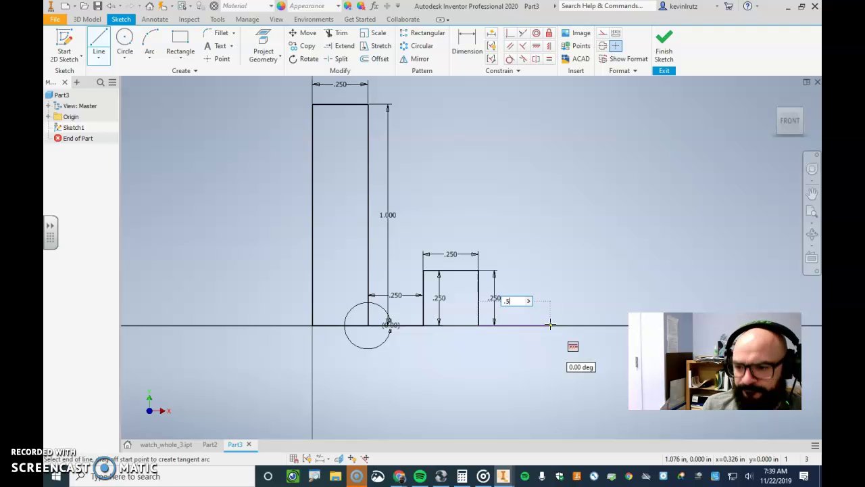
key("Return")
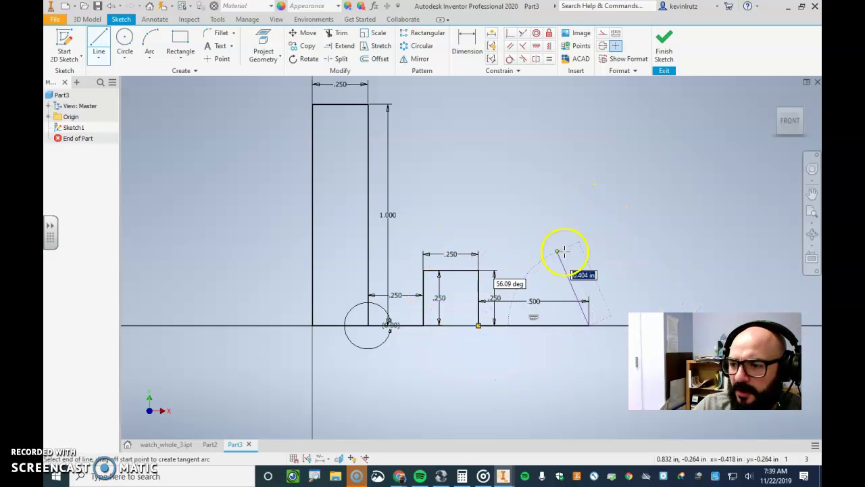
left_click(369, 105)
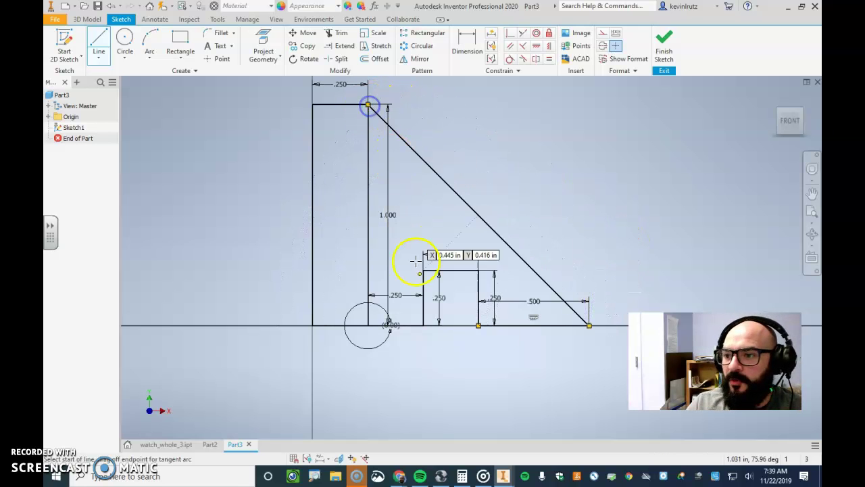
scroll(423, 346, "down", 2)
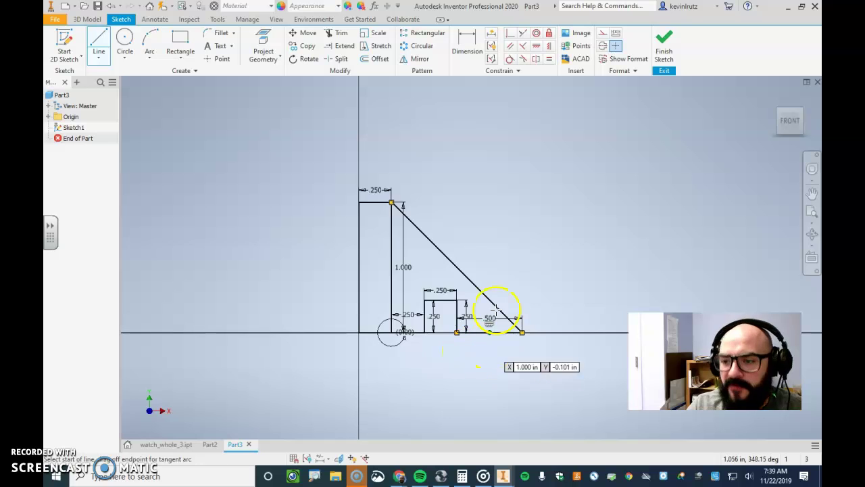
left_click(662, 51)
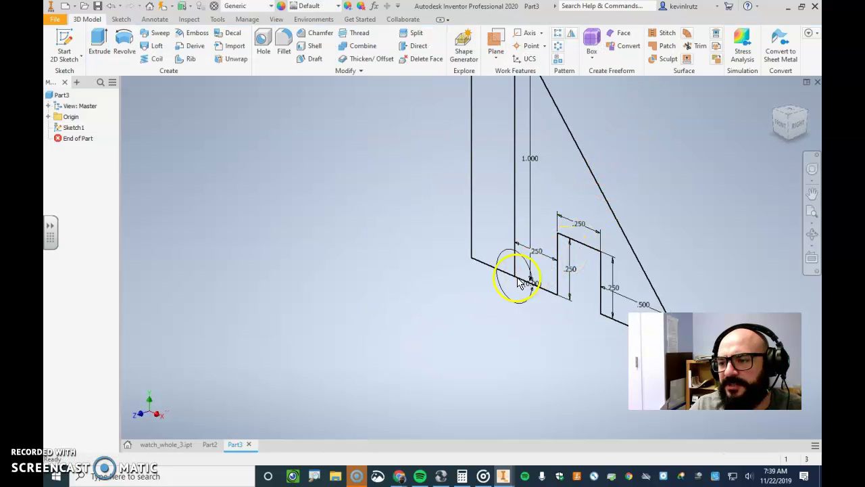
scroll(471, 307, "up", 3)
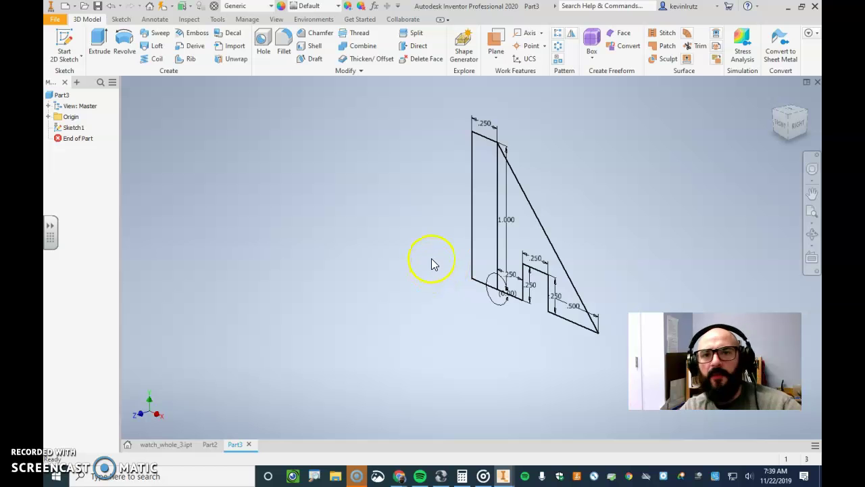
Step: Reposition the sketch dimensions clear of the geometry: the 1.000 height beside the rectangle, the baseline widths below, and one notch height beyond the slope
left_click_drag(513, 227, 436, 206)
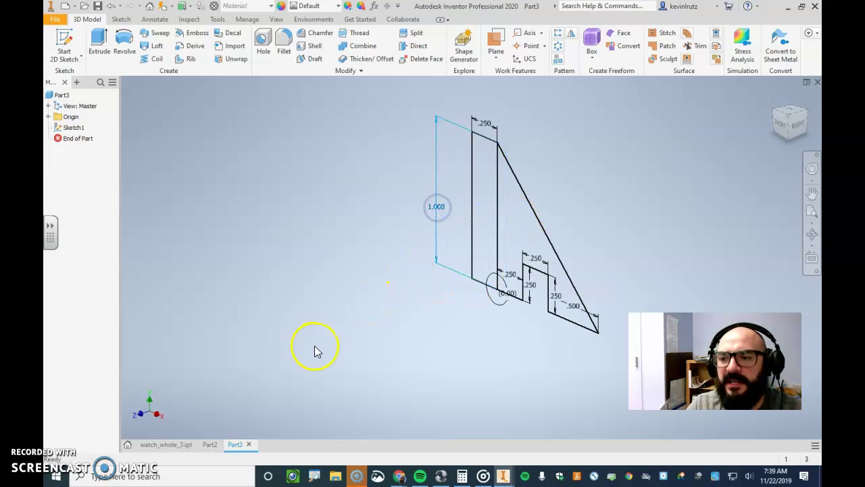
left_click_drag(513, 277, 508, 328)
left_click(540, 263)
left_click_drag(541, 264, 537, 332)
left_click(557, 296)
mouse_move(558, 299)
left_mouse_down()
mouse_move(616, 309)
mouse_move(570, 328)
mouse_move(562, 351)
left_mouse_up()
left_click(574, 306)
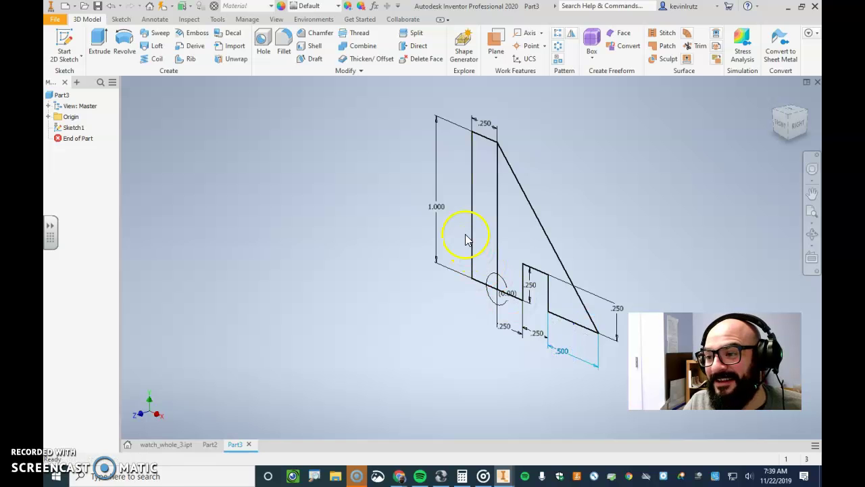
Step: Try to remove the driven 0.00° angle dimension at the rectangle's lower-right corner without reopening the sketch
left_click(508, 304)
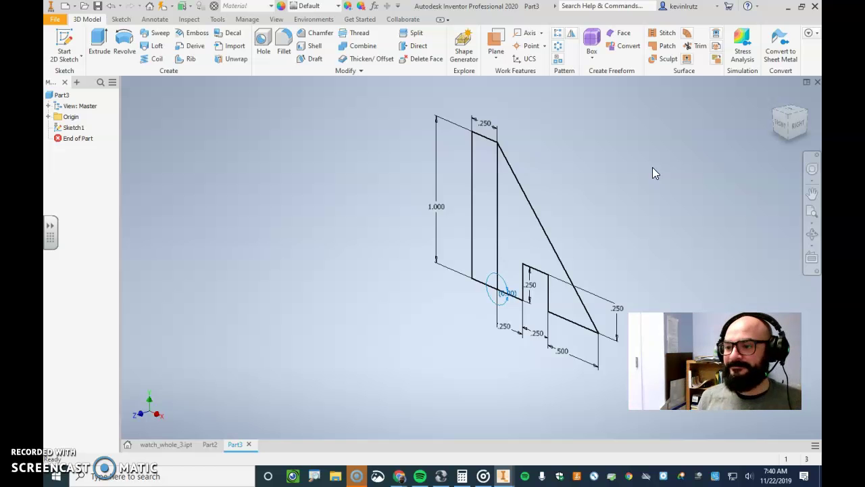
left_click(378, 239)
left_click(508, 288)
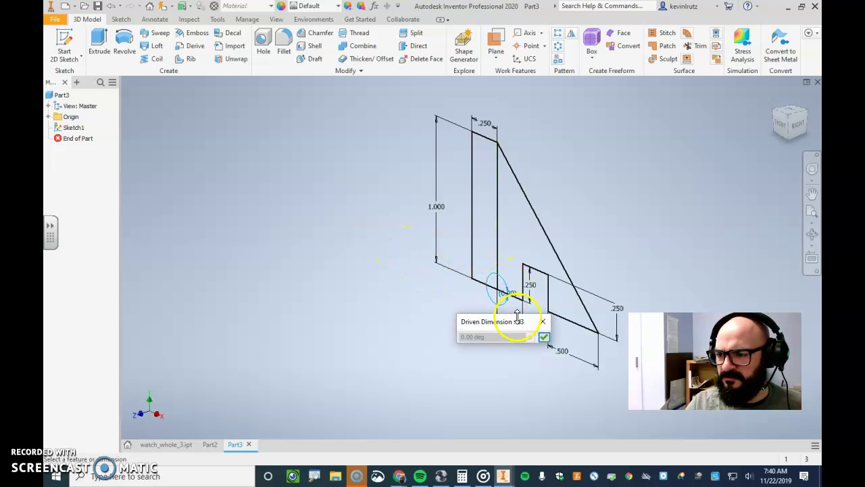
left_click(509, 298)
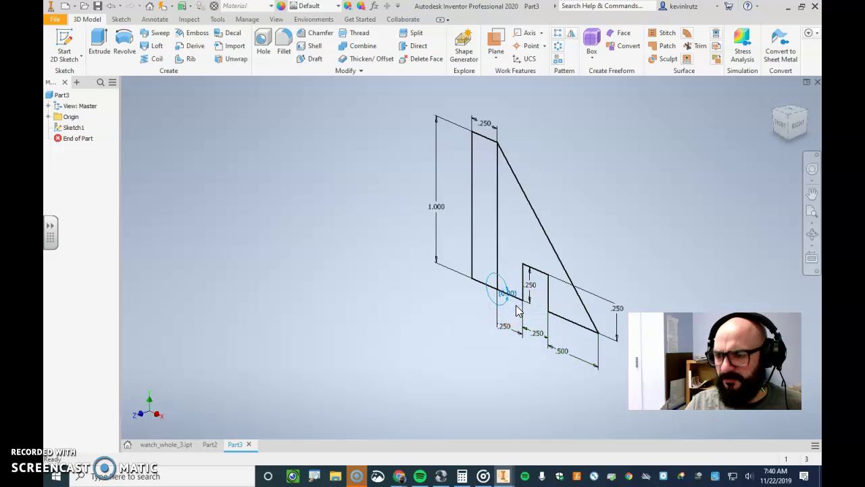
left_click(510, 298)
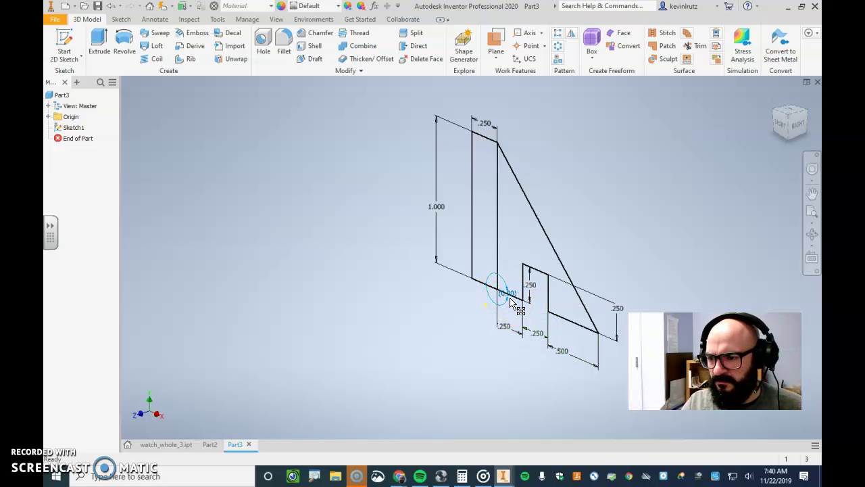
Step: Reopen the profile sketch for editing, delete the driven 0.00° angle dimension, and finish the sketch
right_click(71, 128)
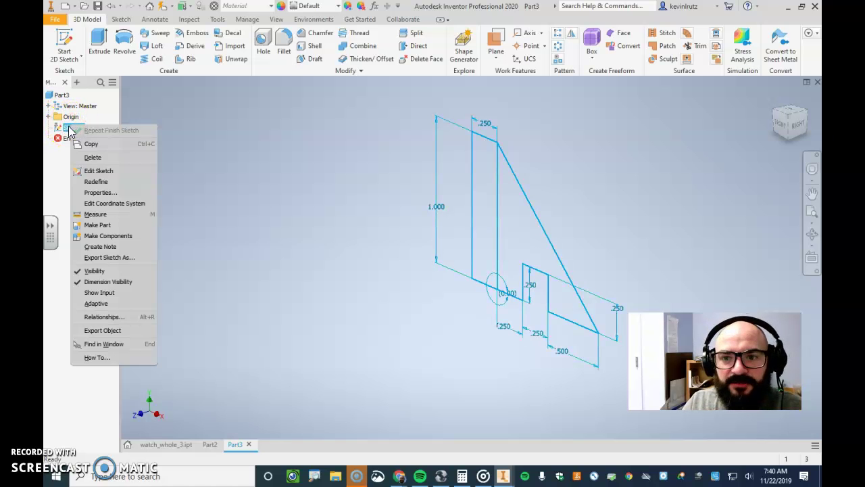
left_click(304, 147)
left_click(74, 128)
left_click(76, 128)
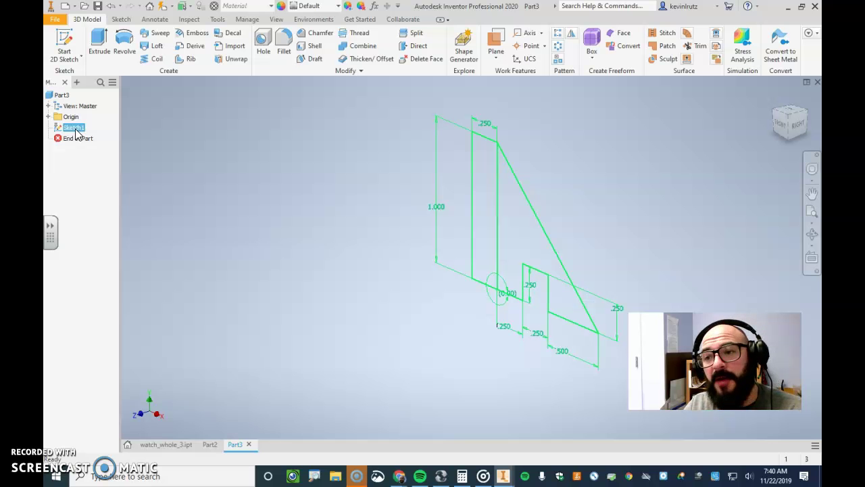
right_click(78, 129)
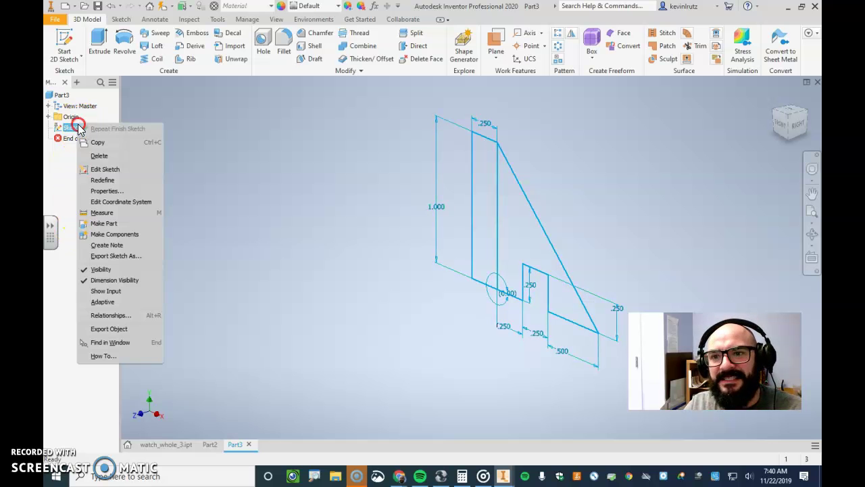
left_click(106, 168)
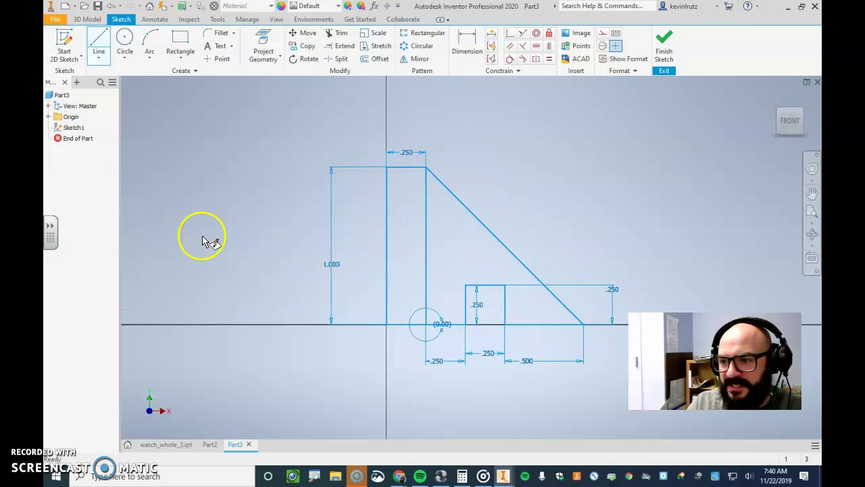
left_click(443, 315)
left_click(489, 254)
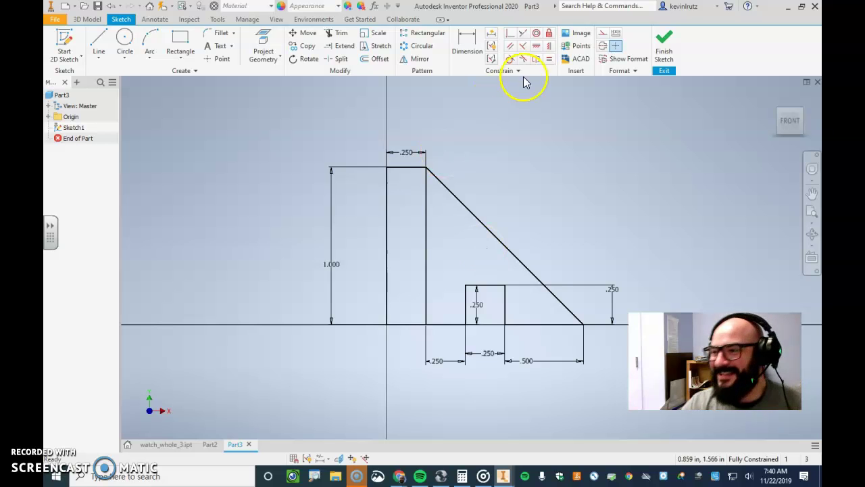
left_click(664, 44)
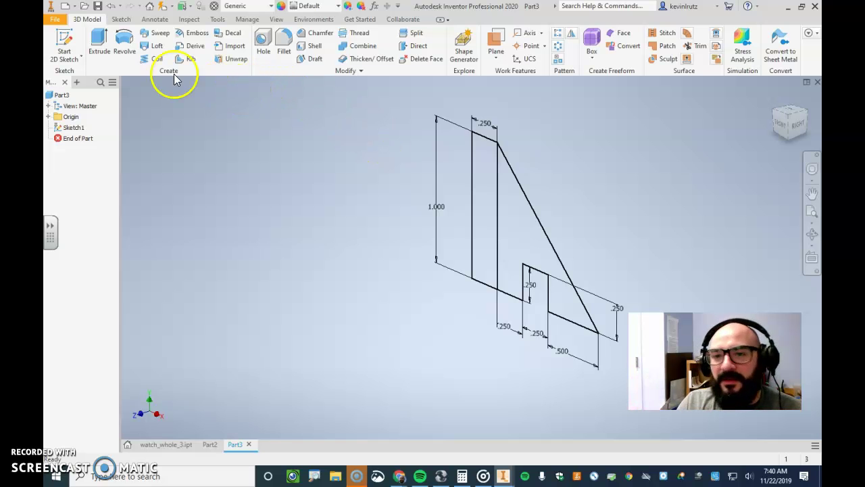
Step: Extrude both the upright rectangle and the notched sloped profile 1 in into a solid
left_click(98, 53)
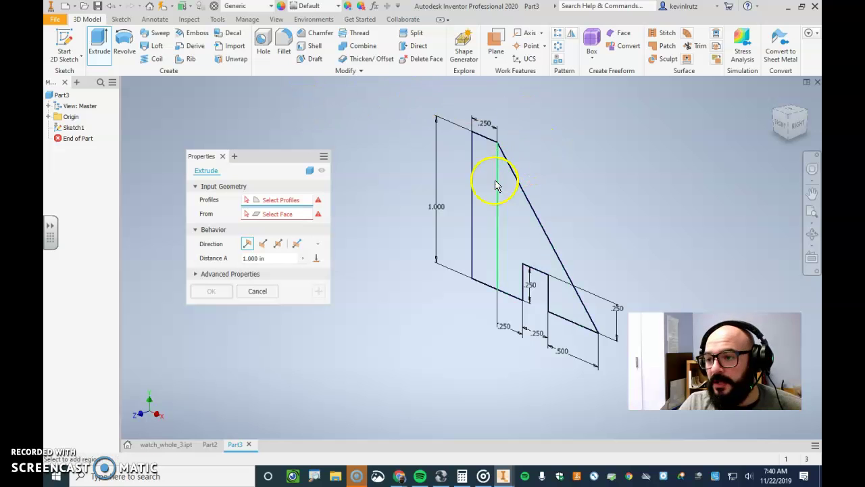
left_click(484, 202)
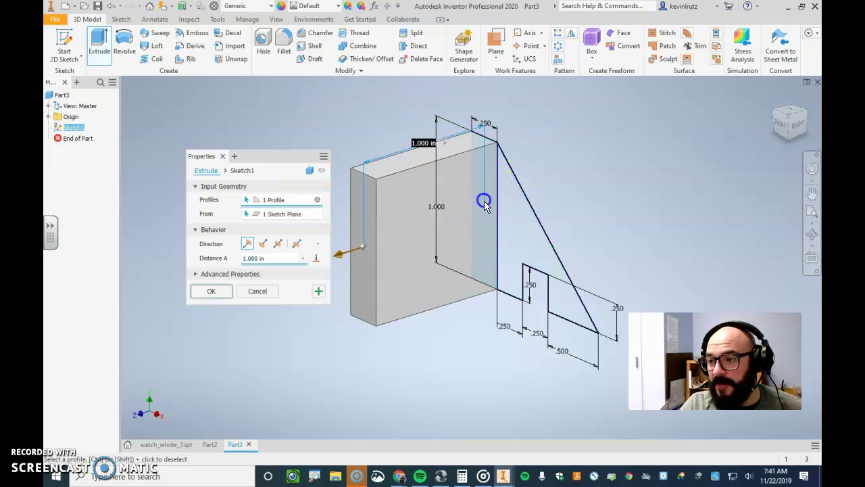
left_click(518, 232)
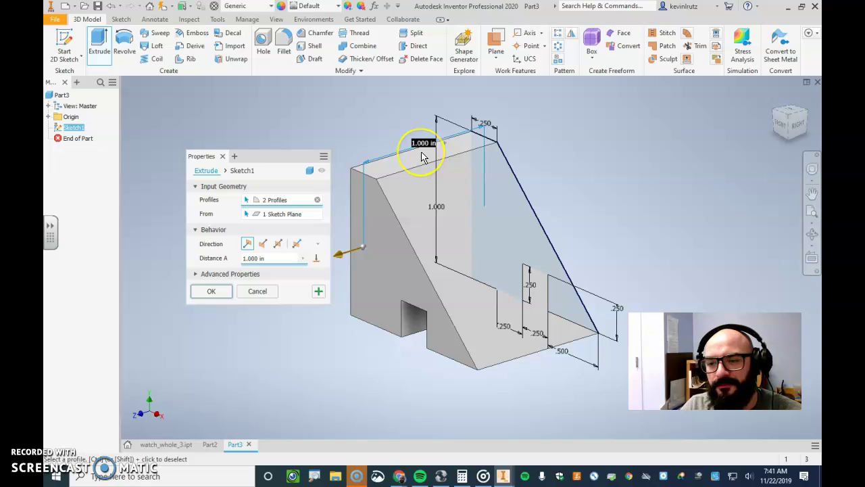
left_click(202, 291)
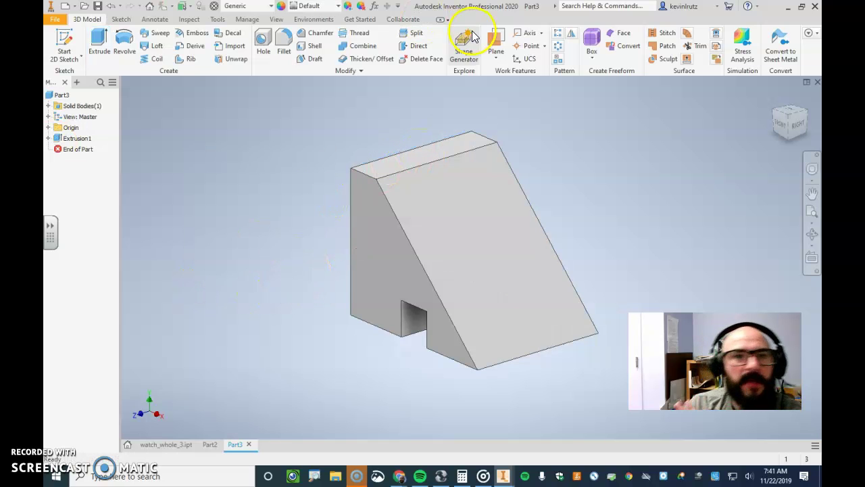
mouse_move(821, 34)
left_mouse_down()
mouse_move(821, 25)
mouse_move(822, 84)
mouse_move(636, 13)
mouse_move(641, 37)
mouse_move(654, 41)
mouse_move(822, 54)
mouse_move(821, 40)
left_mouse_up()
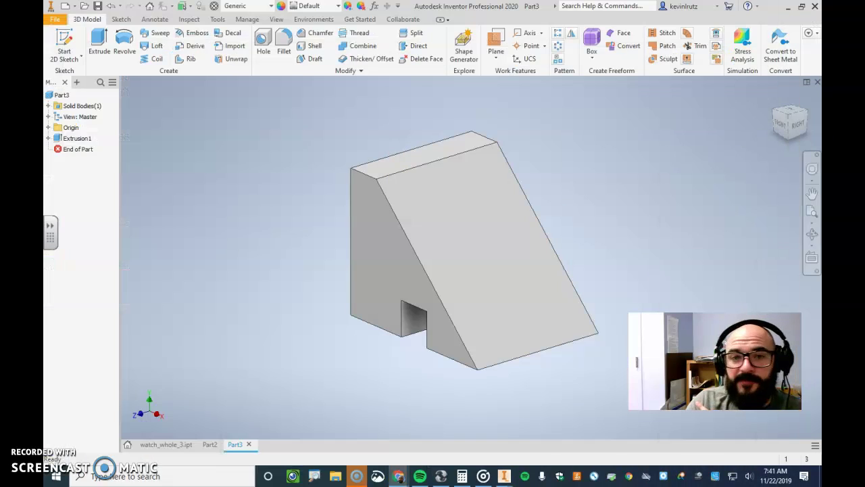
Step: Sketch a rectangle on the solid's front face from the slope's upper corner to beyond its lower tip, and finish the sketch
left_click(67, 36)
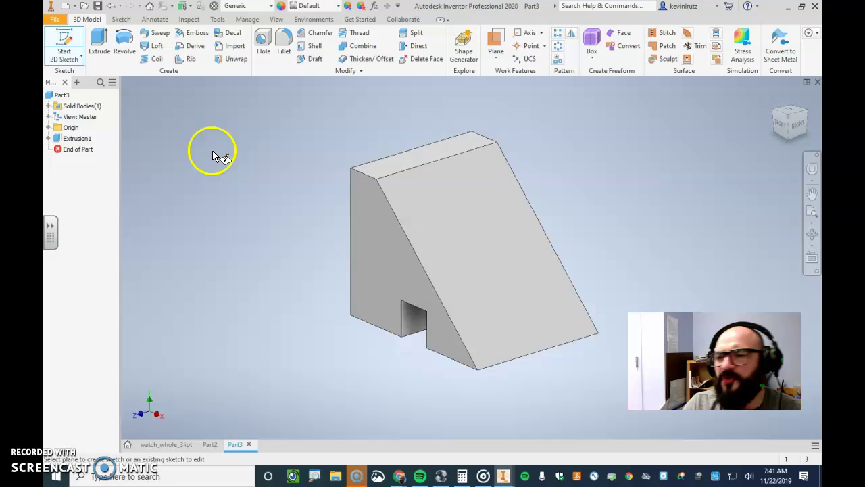
left_click(370, 260)
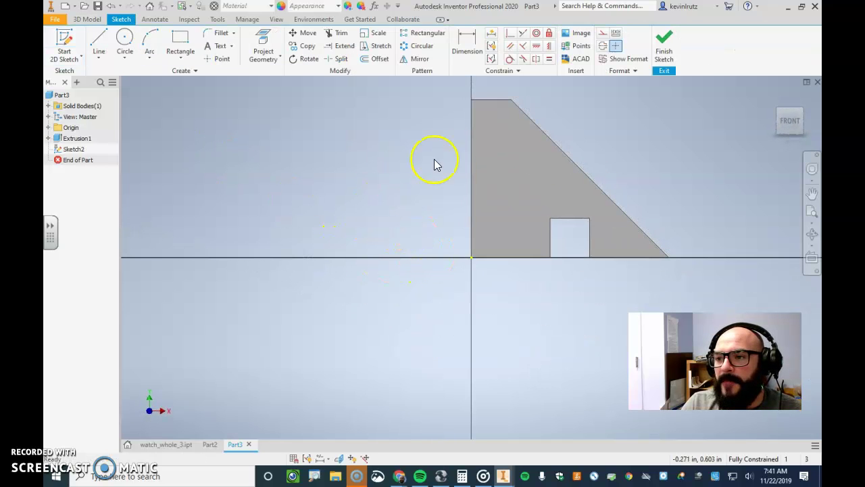
left_click(181, 40)
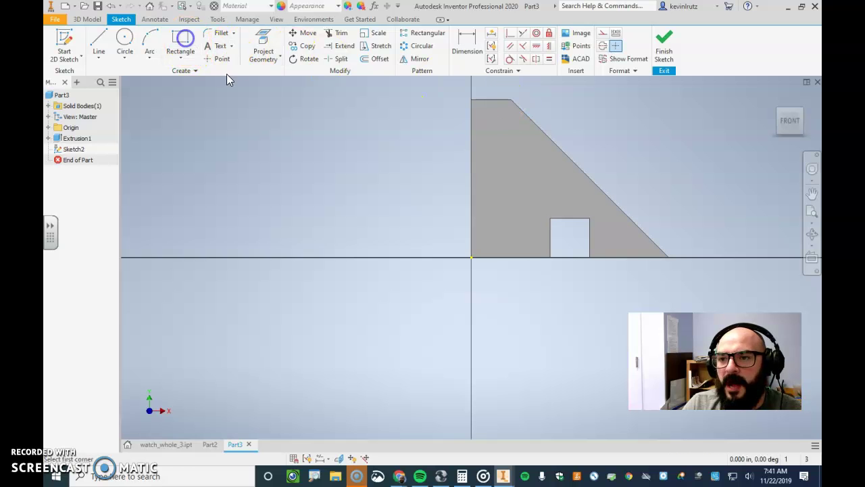
left_click(512, 100)
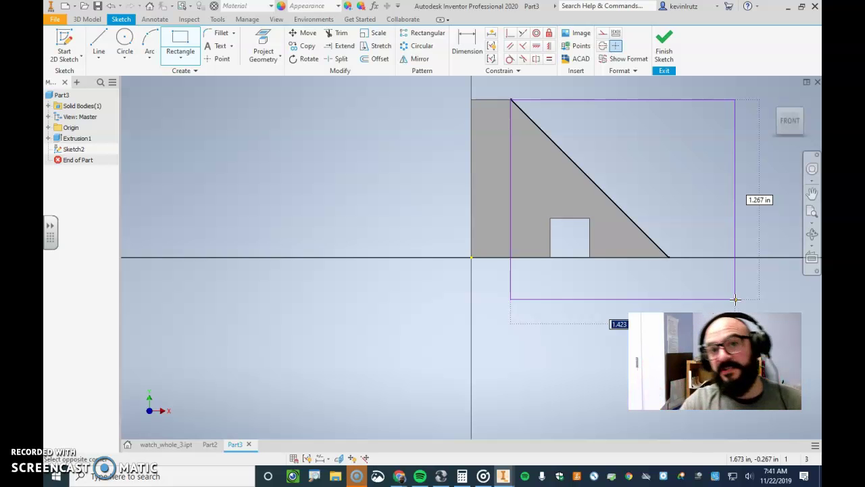
left_click(715, 286)
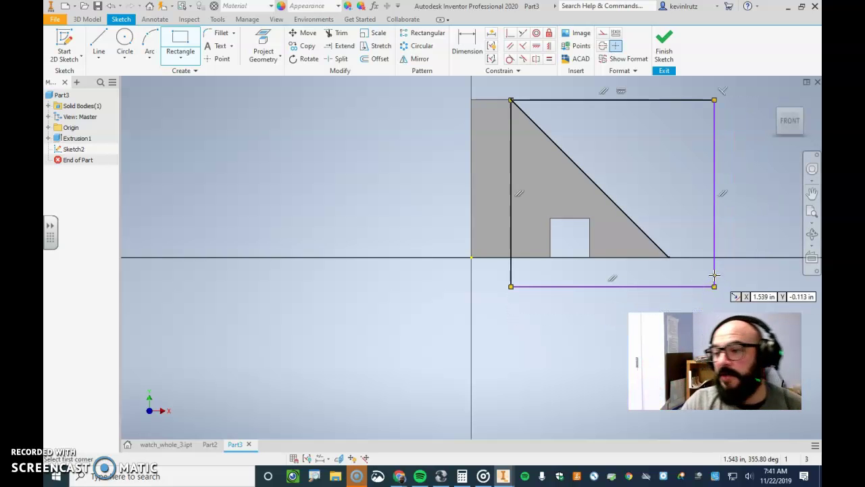
left_click(665, 49)
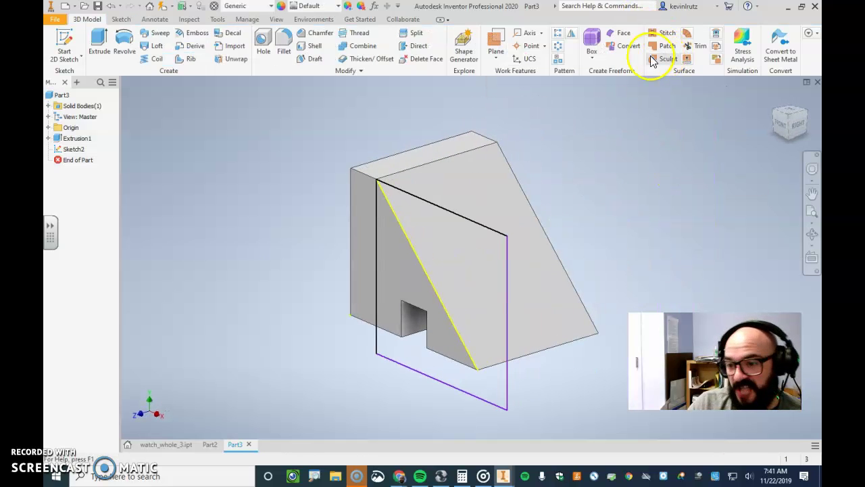
Step: Extrude the new rectangle as a cut 0.5 in deep in the flipped direction, into the solid
left_click(97, 61)
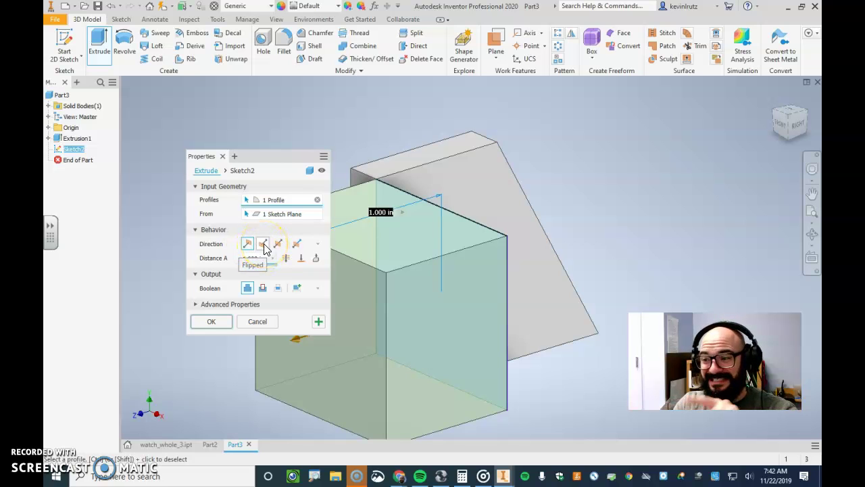
left_click(263, 247)
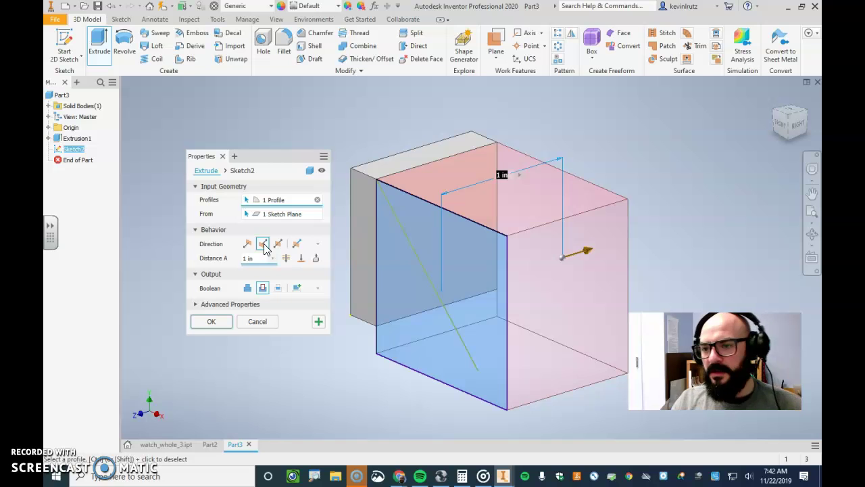
left_click(253, 258)
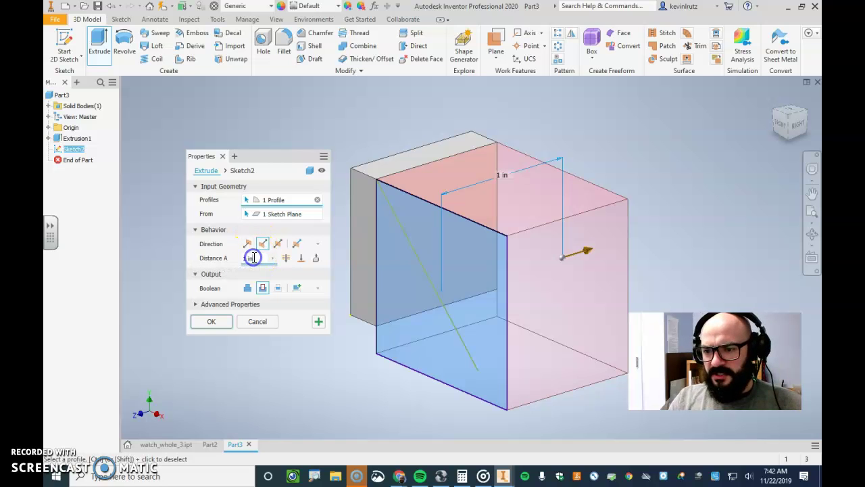
type(".5")
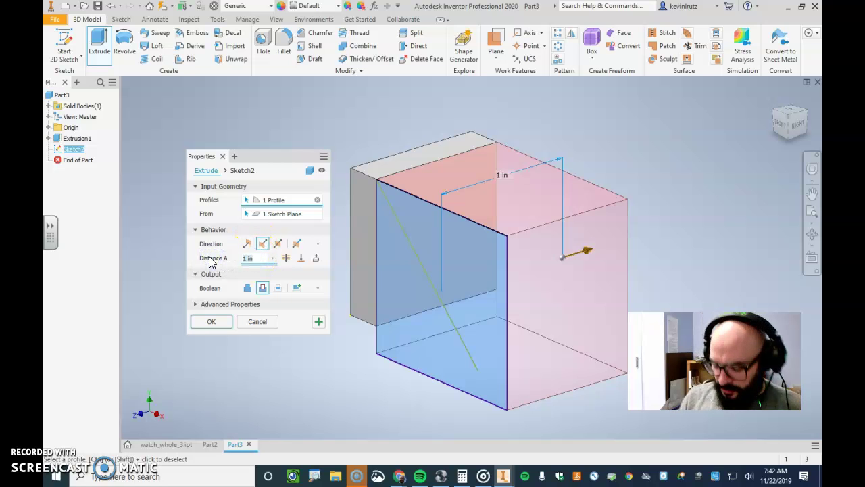
left_click(250, 269)
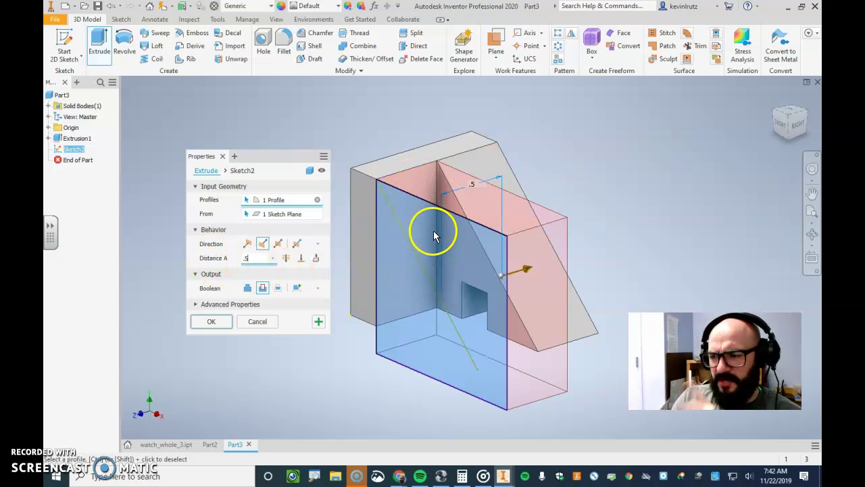
left_click(404, 247)
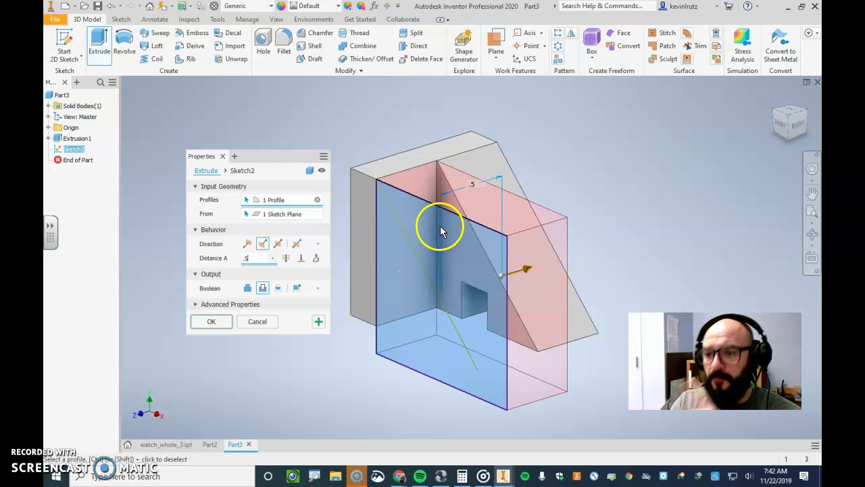
left_click(263, 289)
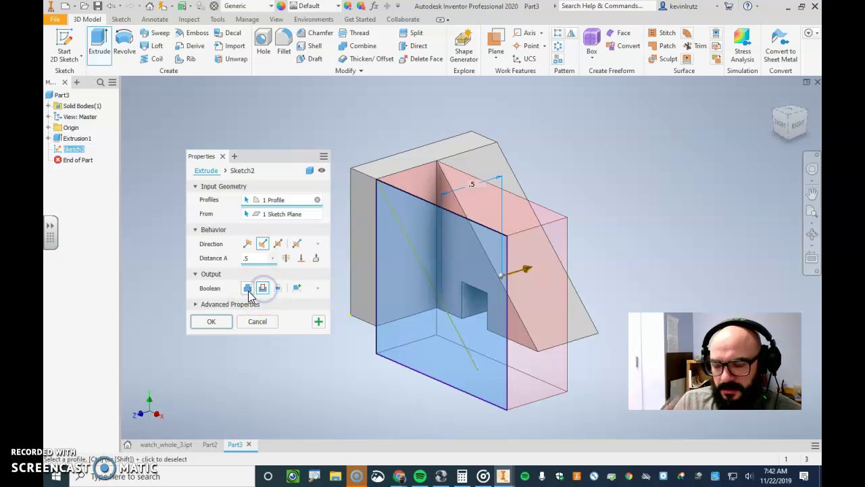
left_click(210, 324)
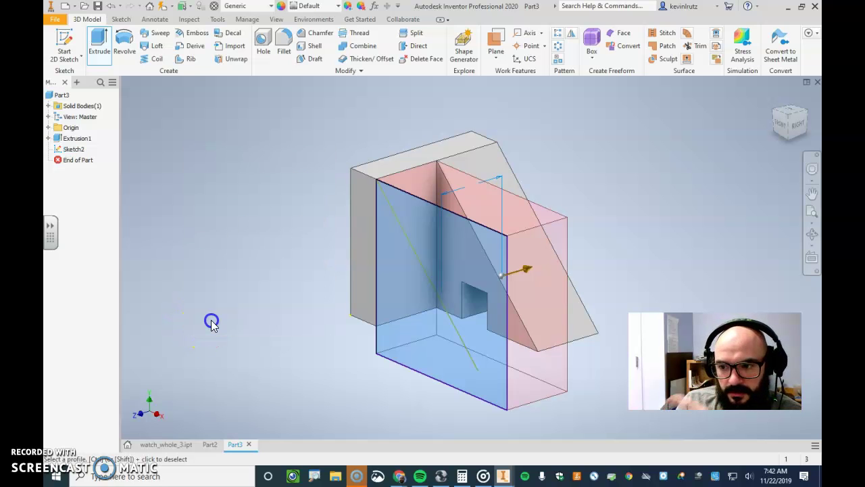
Step: Examine the part from the front, right and top, and return to the home isometric view
left_click(376, 304)
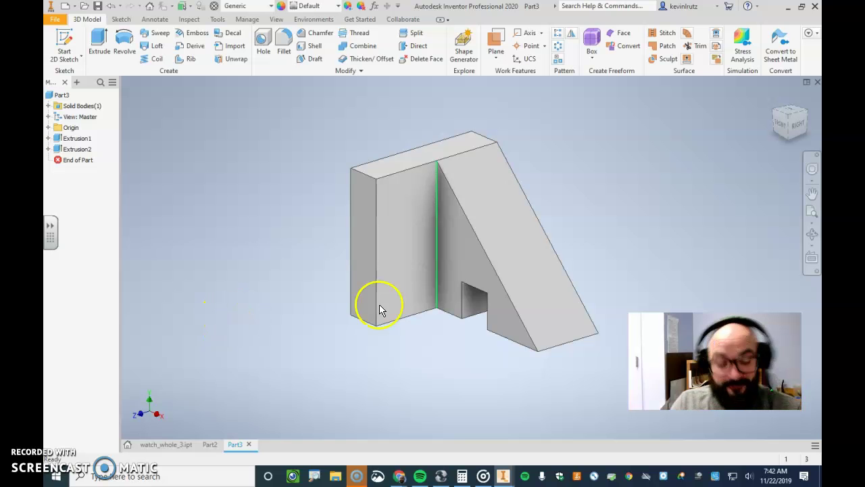
left_click(778, 121)
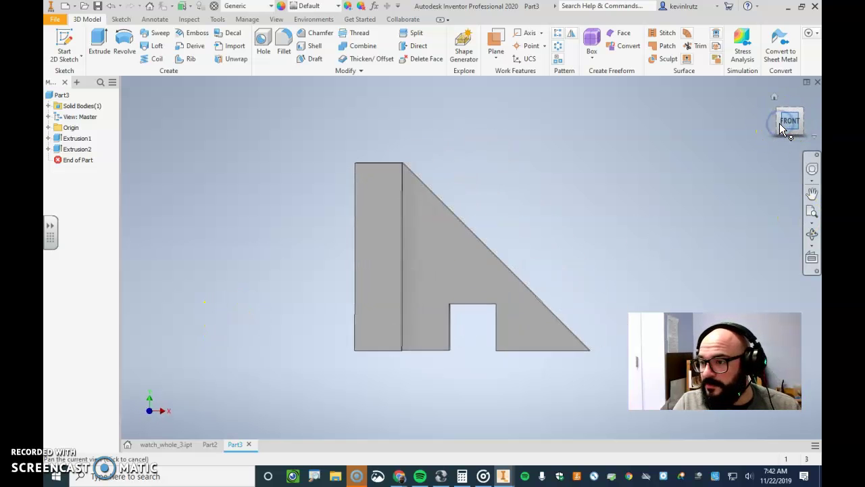
left_click(807, 122)
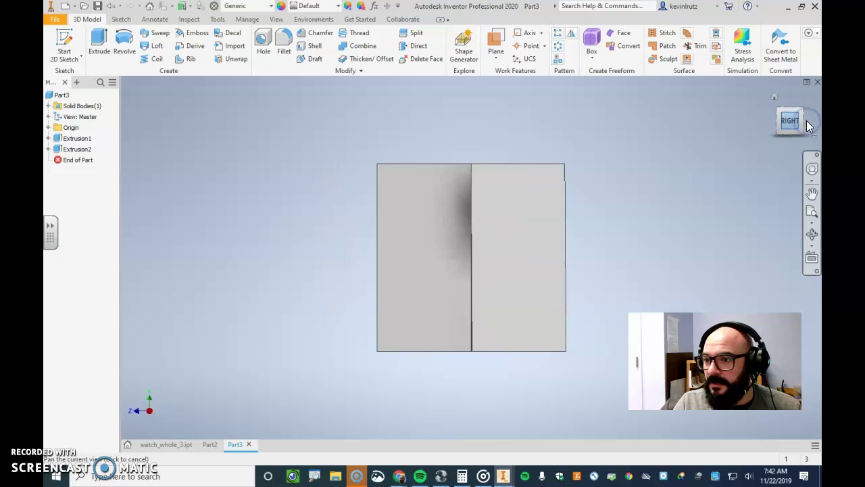
left_click(773, 120)
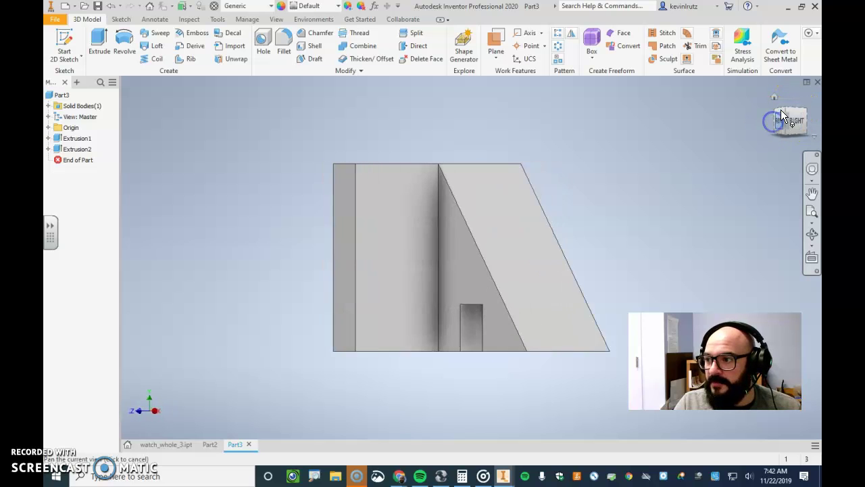
left_click(791, 104)
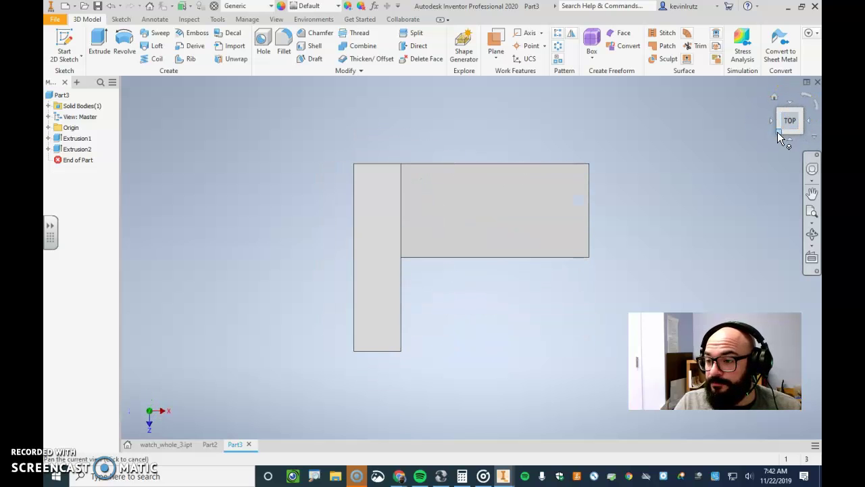
left_click(775, 97)
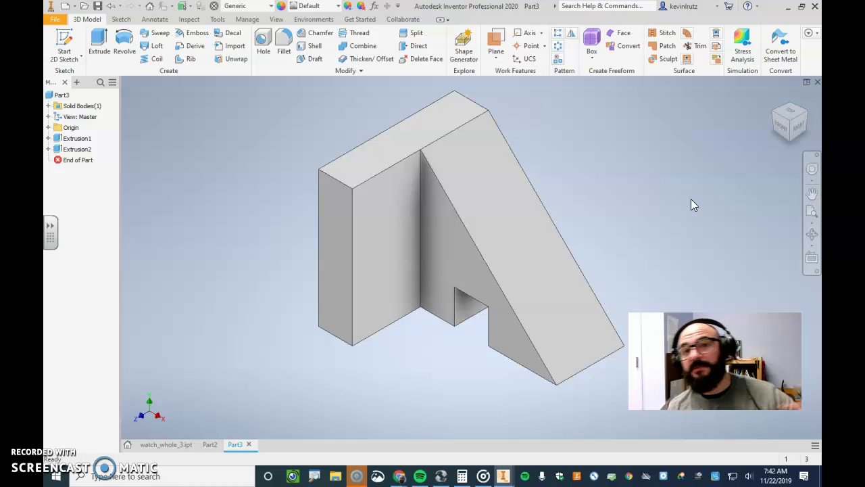
left_click(541, 329)
left_click(59, 460)
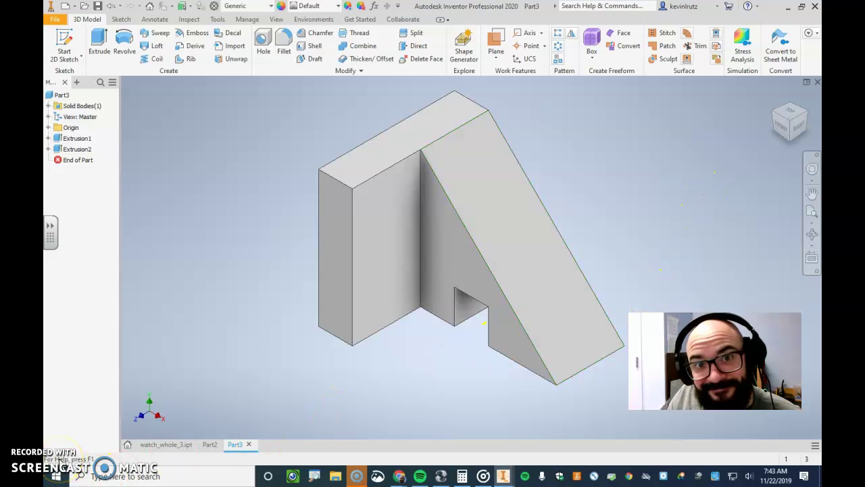